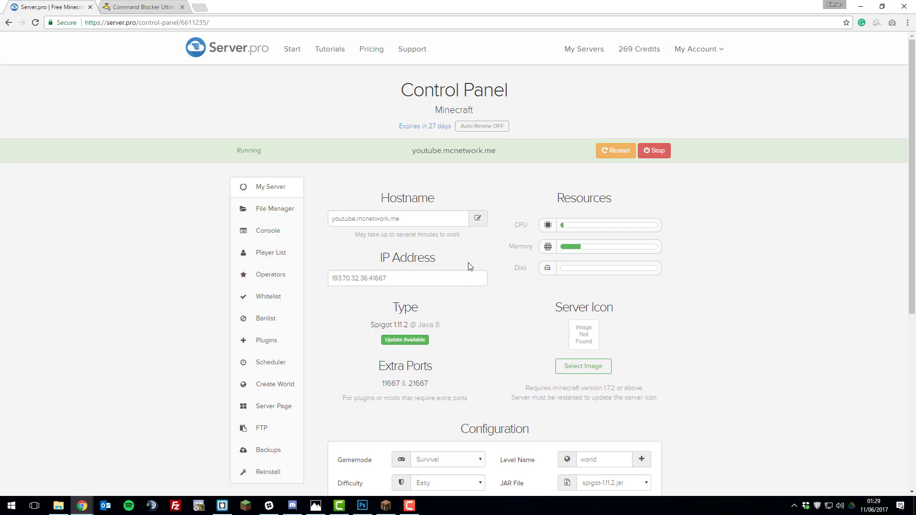
- Bring up the Command Blocker Ultimate 1.5.2 page and scroll to its Spigot installation instructions
left_click(146, 7)
scroll(474, 224, "up", 4)
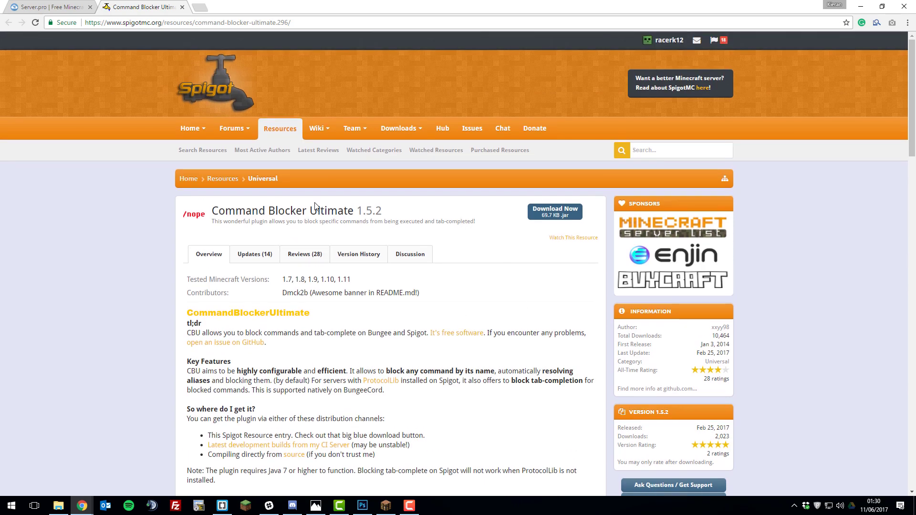
scroll(481, 279, "down", 1)
scroll(477, 280, "down", 2)
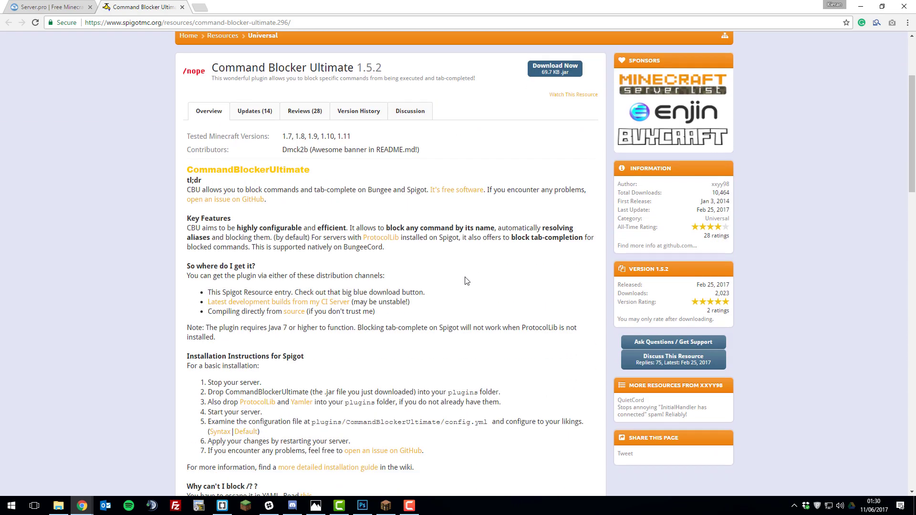
scroll(465, 280, "down", 2)
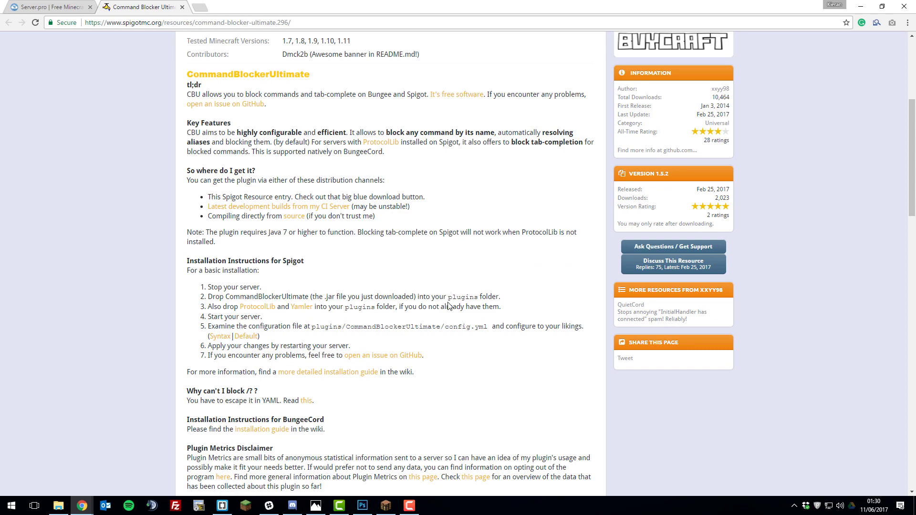
- In Minecraft chat, send /plugins and confirm it is refused as not permitted
left_click(385, 506)
key("Escape")
type("t")
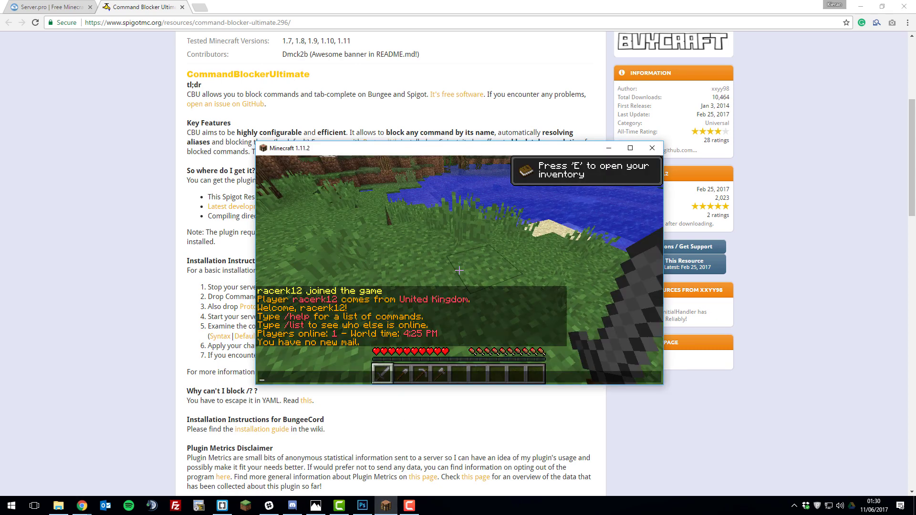
type("/opl")
key("BackSpace")
key("BackSpace")
type("plugins")
key("Return")
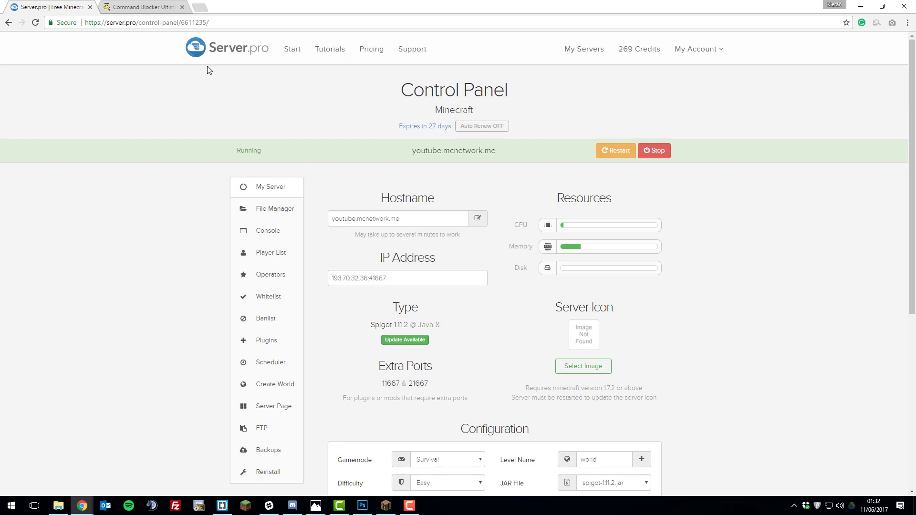
- Download CommandBlockerUltimate-1.5.2.jar from the SpigotMC page into the Downloads folder
left_click(131, 4)
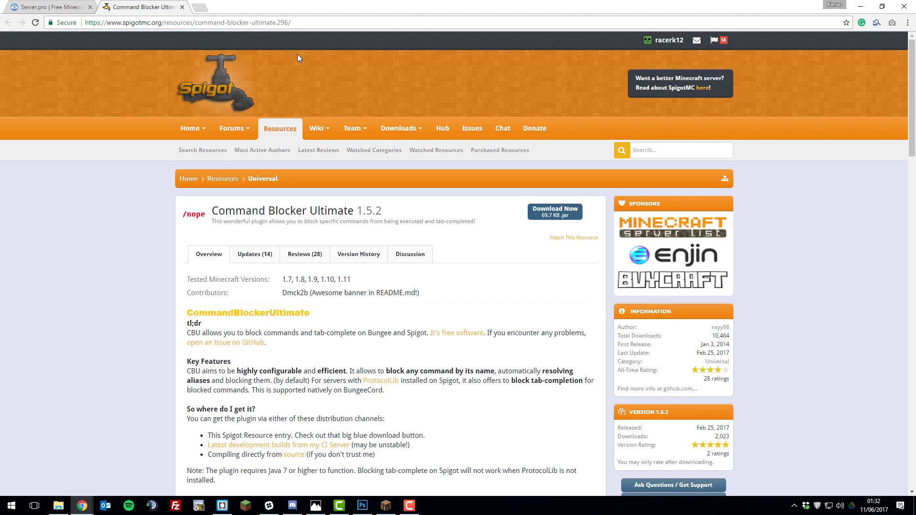
left_click(556, 215)
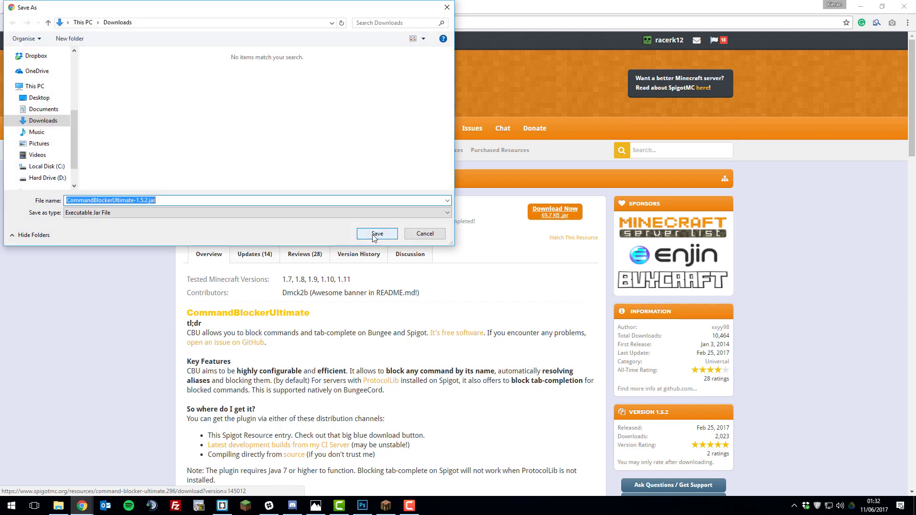
left_click(377, 234)
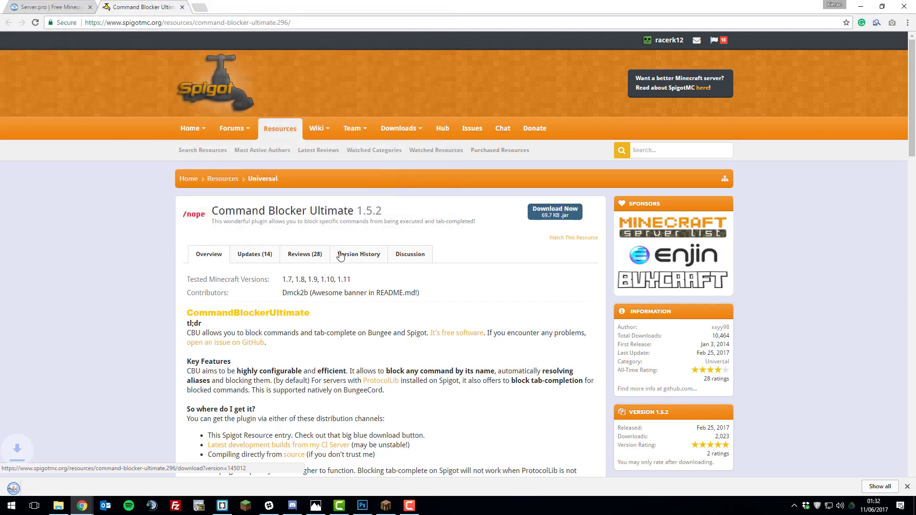
- Open the server's plugins folder in the Server.pro File Manager
left_click(39, 12)
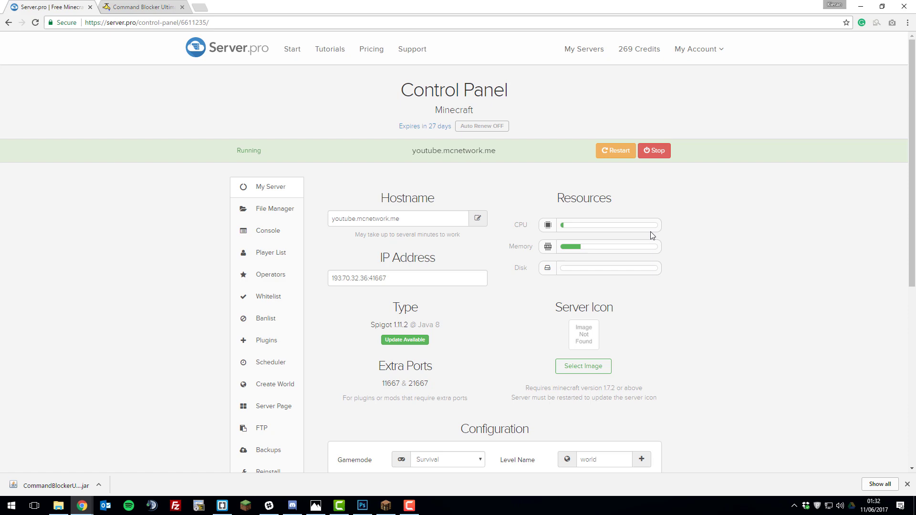
left_click(264, 210)
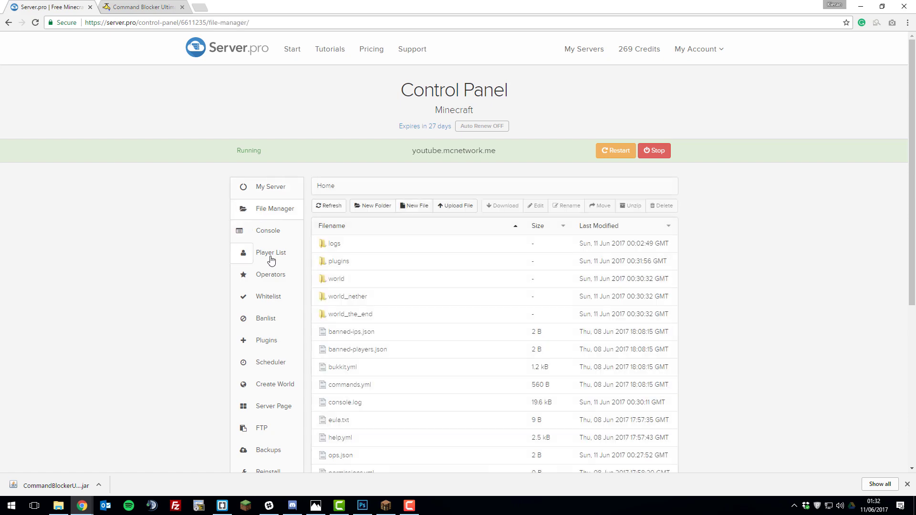
left_click(340, 263)
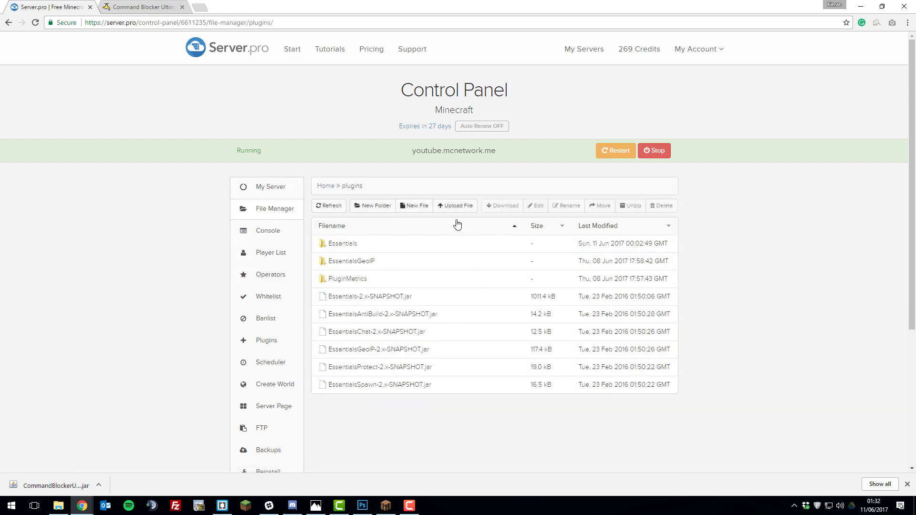
- Upload CommandBlockerUltimate-1.5.2.jar into plugins and restart the server
left_click(454, 205)
left_click(417, 152)
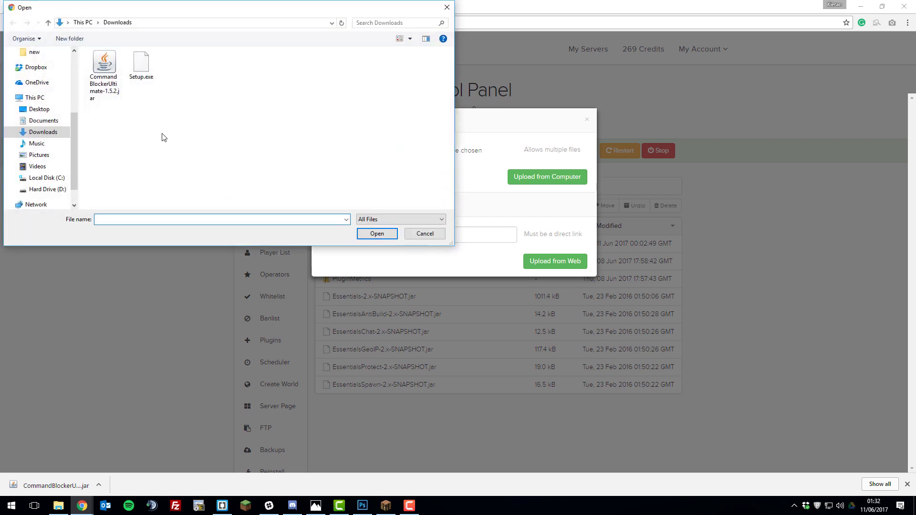
left_click(110, 91)
left_click(376, 234)
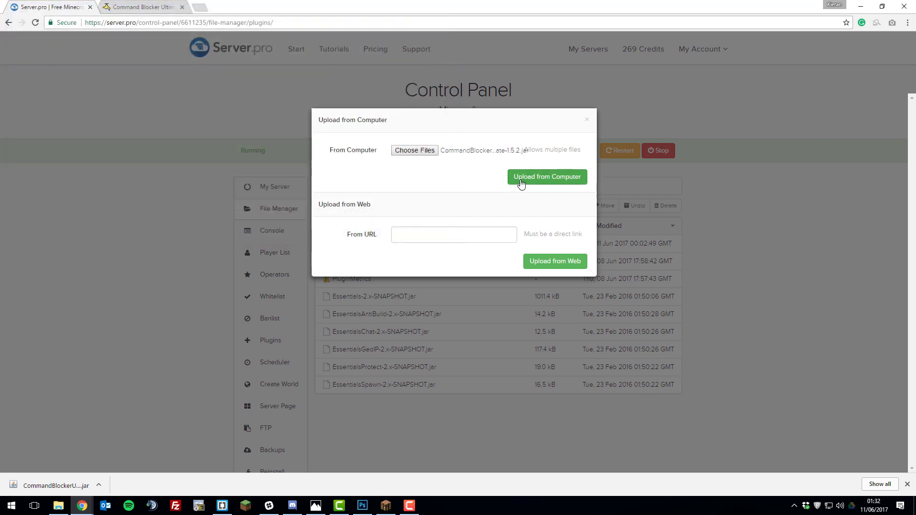
left_click(521, 184)
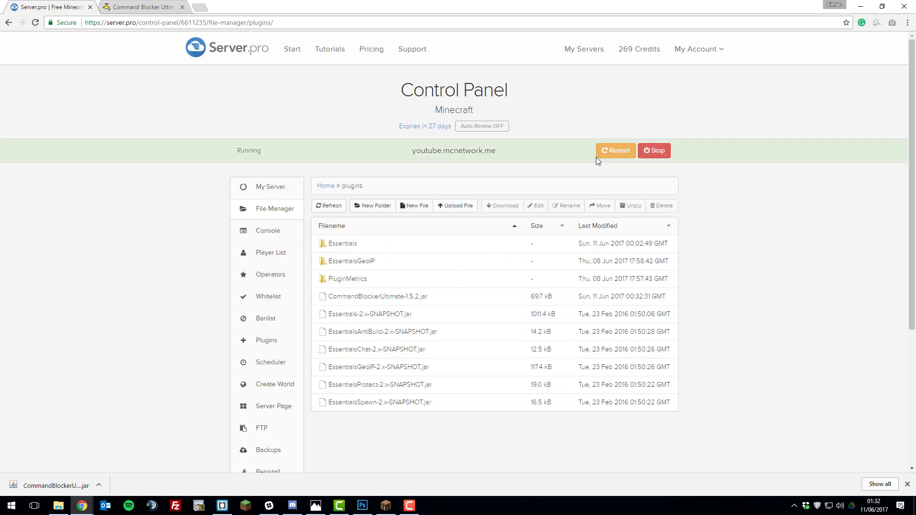
left_click(617, 151)
- Refresh the file list after the restart and open the generated CommandBlockerUltimate folder
left_click(35, 22)
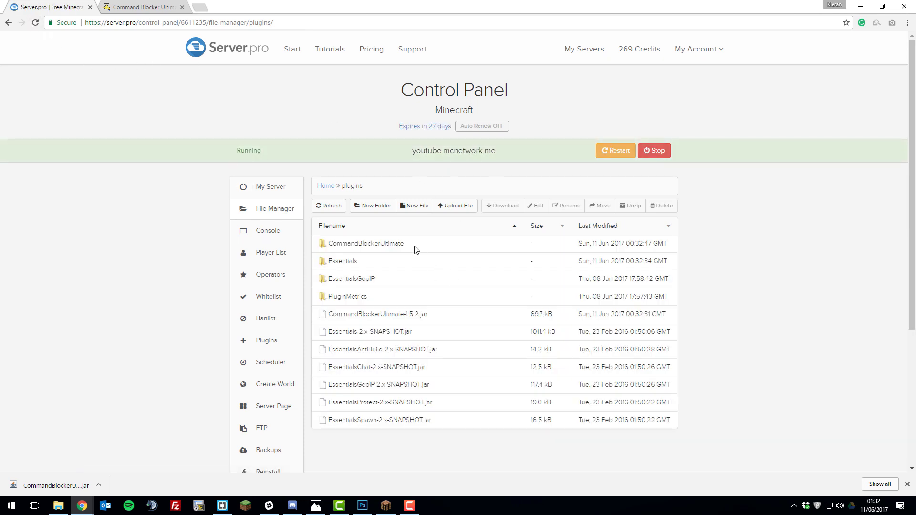
left_click(355, 244)
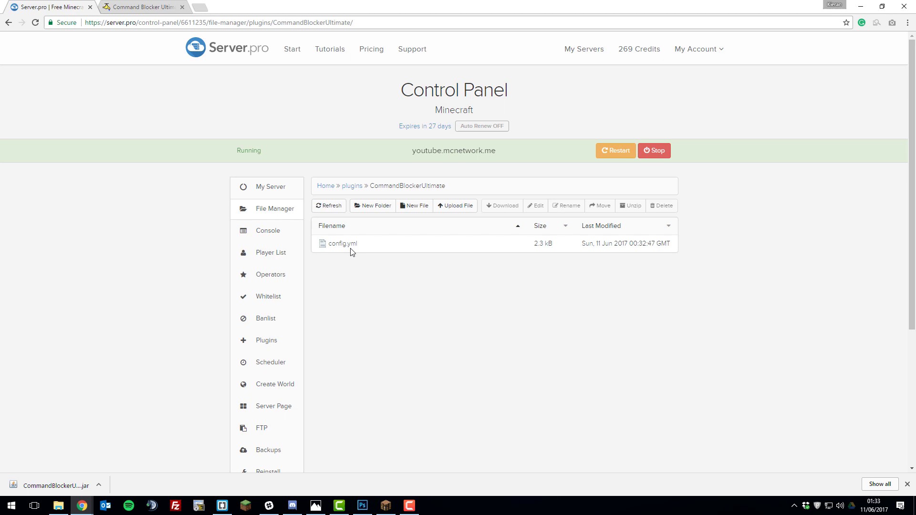
- Open config.yml and add '- tp' under target-commands after the '- version' entry
left_click(351, 245)
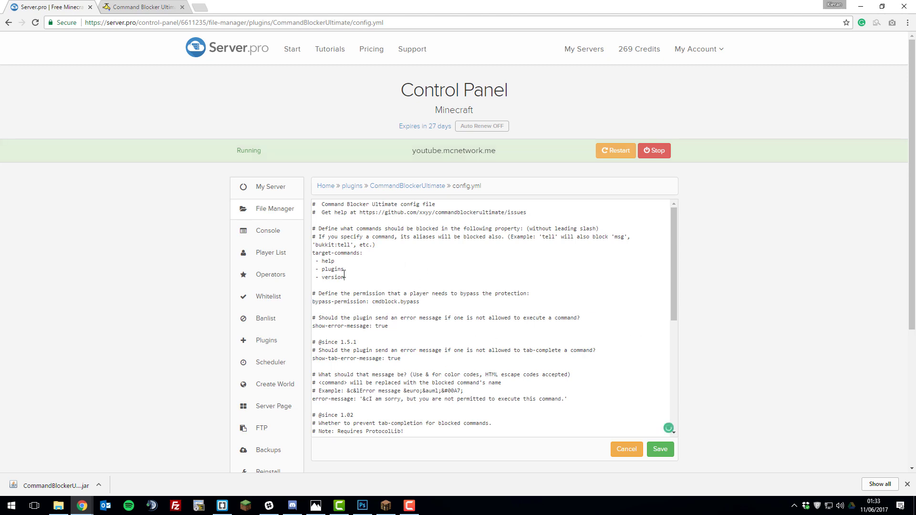
left_click_drag(344, 277, 313, 253)
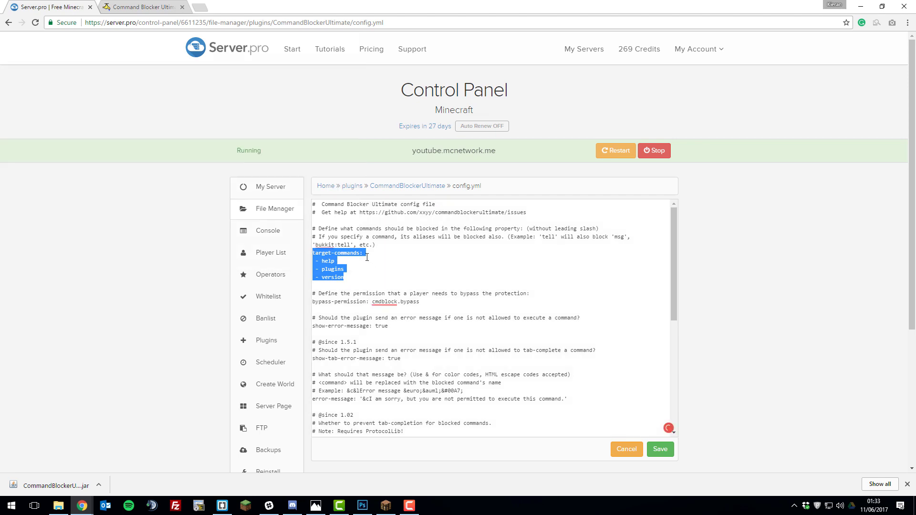
left_click(359, 261)
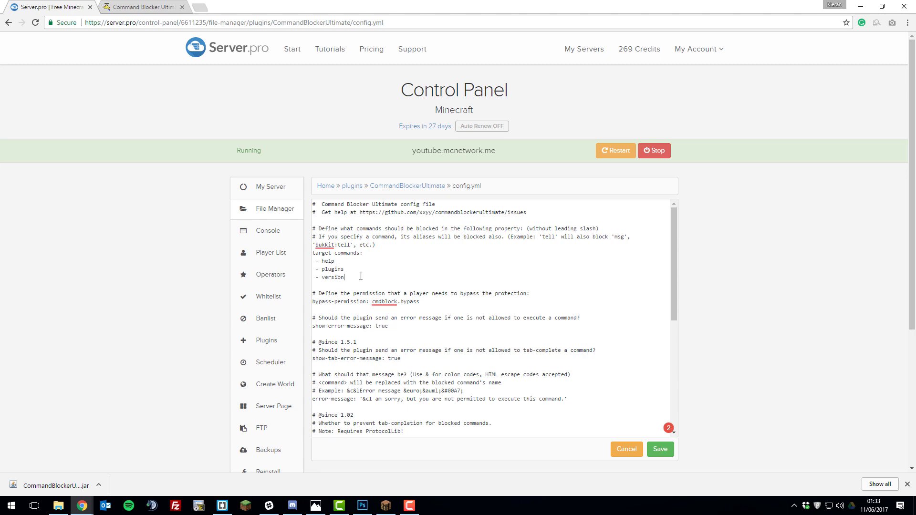
key("Return")
type("-")
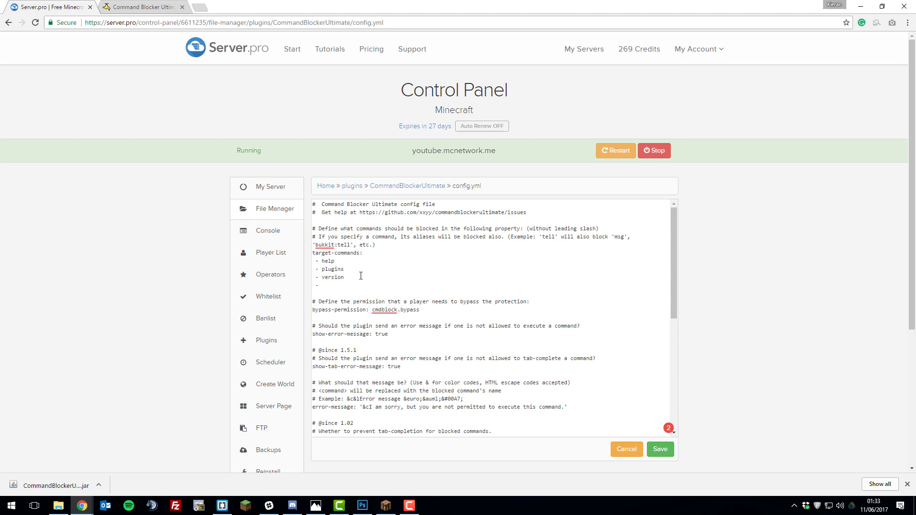
type(" tp")
scroll(331, 276, "down", 1)
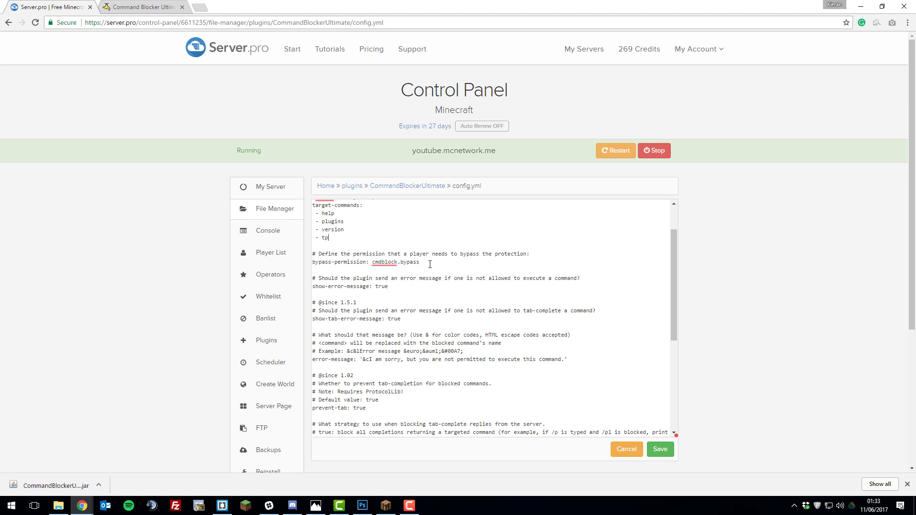
scroll(365, 286, "up", 1)
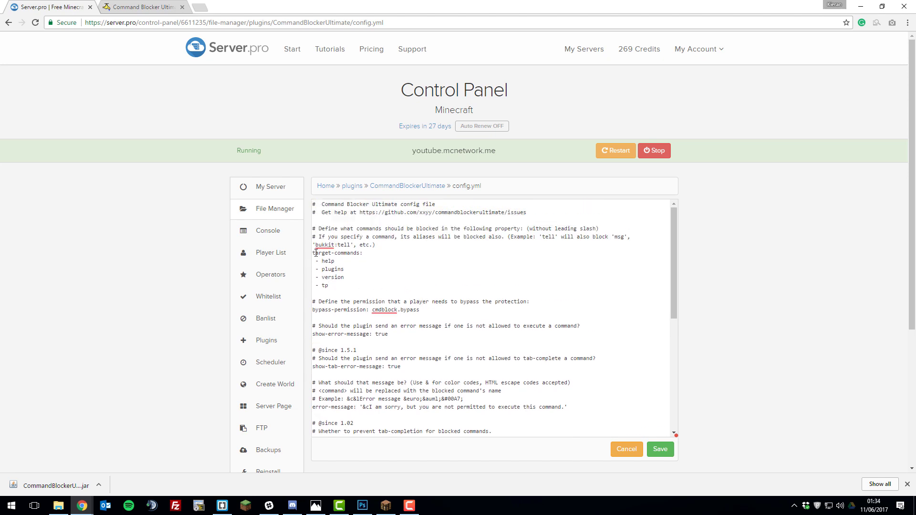
scroll(334, 267, "down", 2)
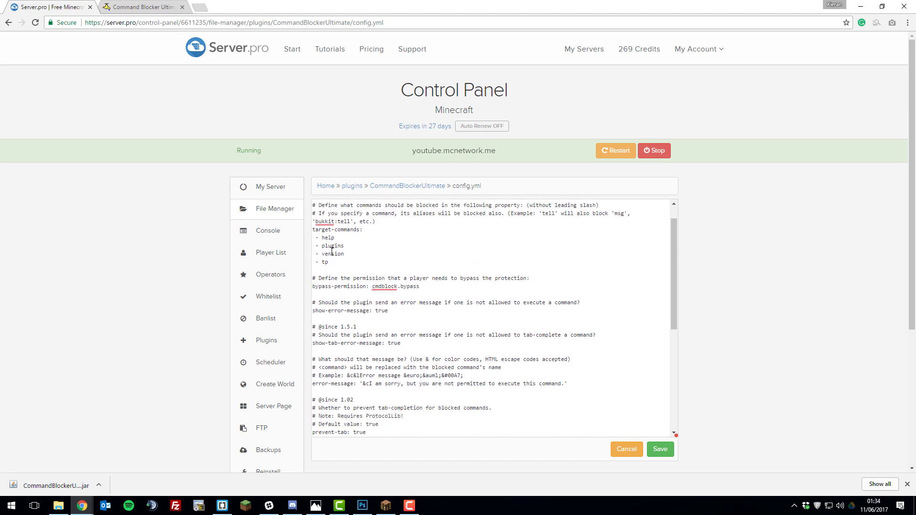
left_click(401, 286)
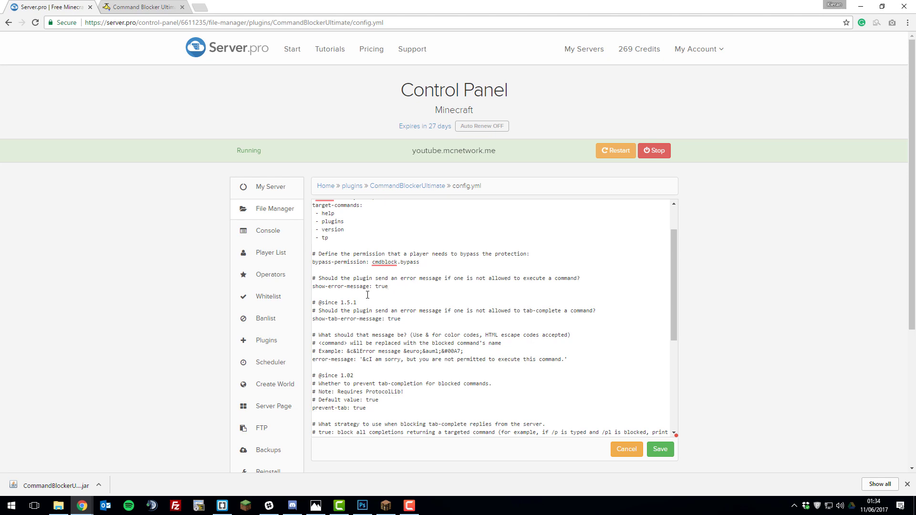
- Replace the error-message wording after '&c' with 'This command does not exist'
left_click_drag(314, 360, 565, 358)
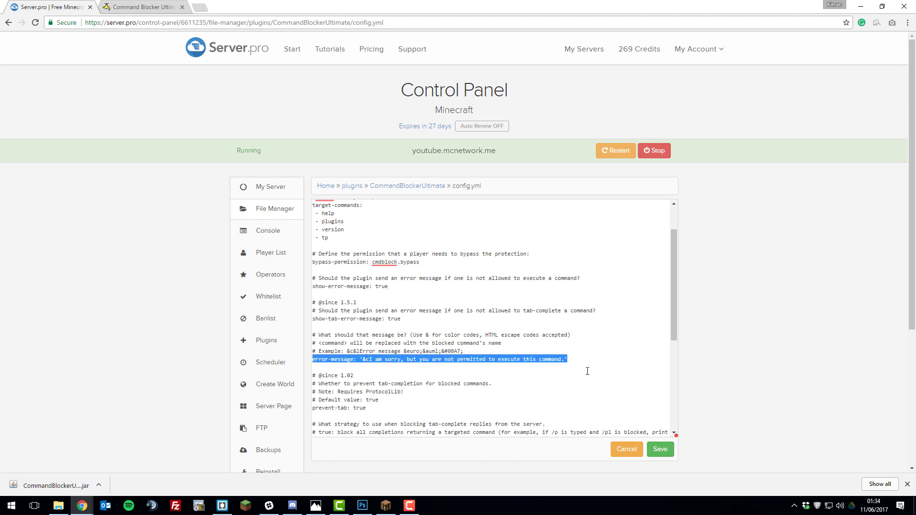
left_click_drag(562, 359, 370, 360)
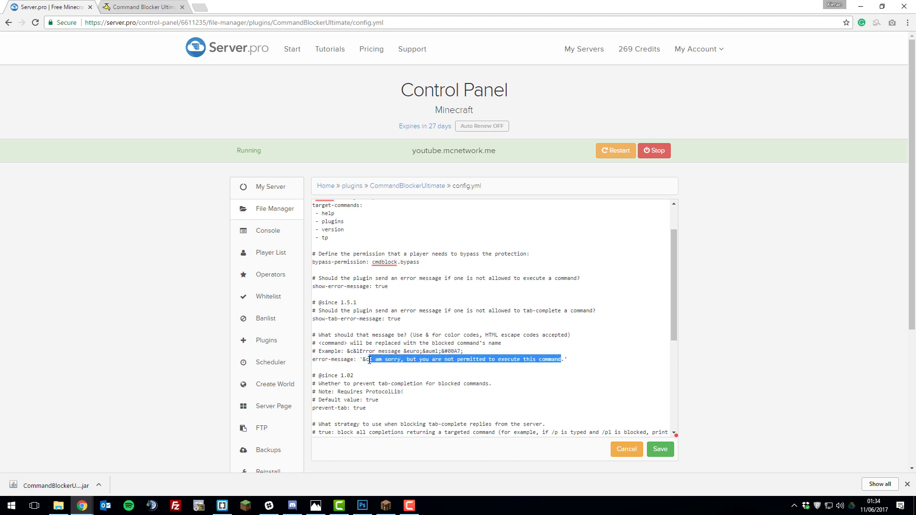
type("This command does ")
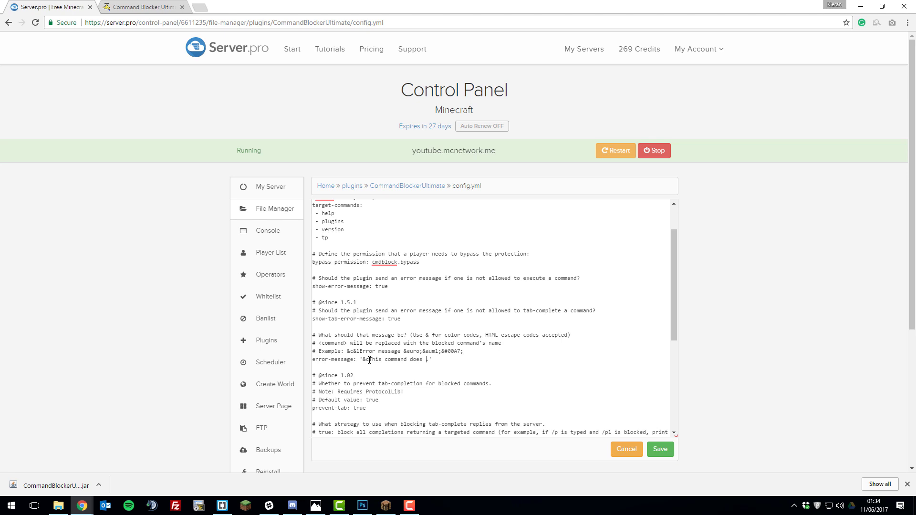
type("not exist")
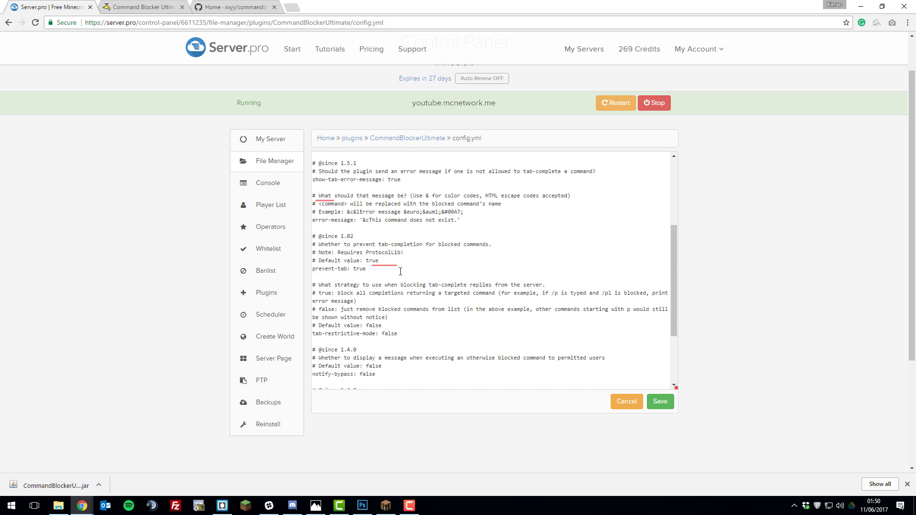
- Look over the prevent-tab setting, save config.yml, and go to the Plugins page
left_click_drag(393, 270, 312, 269)
left_click(375, 270)
key("shift+Left")
key("shift+Left")
key("shift+Left")
key("shift+Left")
key("shift+Left")
key("shift+Left")
key("shift+Left")
key("shift+Left")
key("shift+Left")
key("shift+Left")
key("shift+Left")
key("shift+Left")
key("shift+Left")
key("shift+Left")
key("shift+Left")
key("shift+Left")
left_click(661, 402)
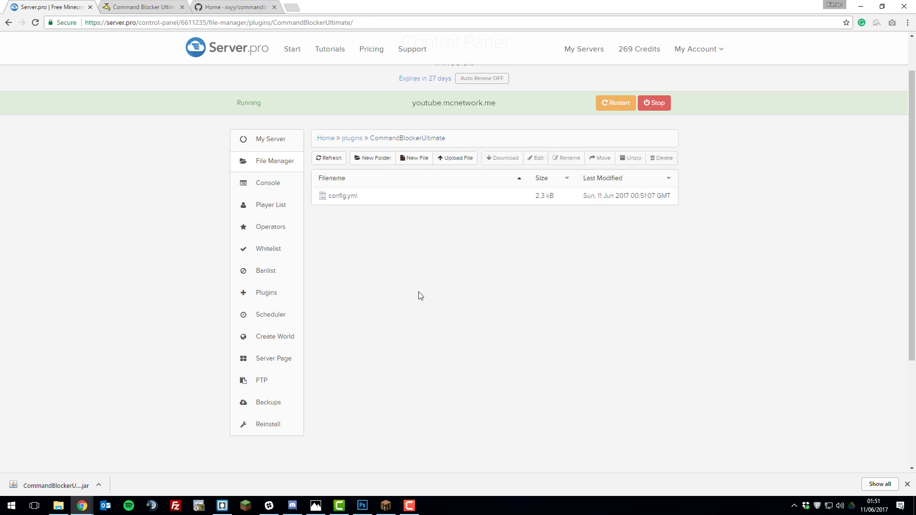
left_click(276, 293)
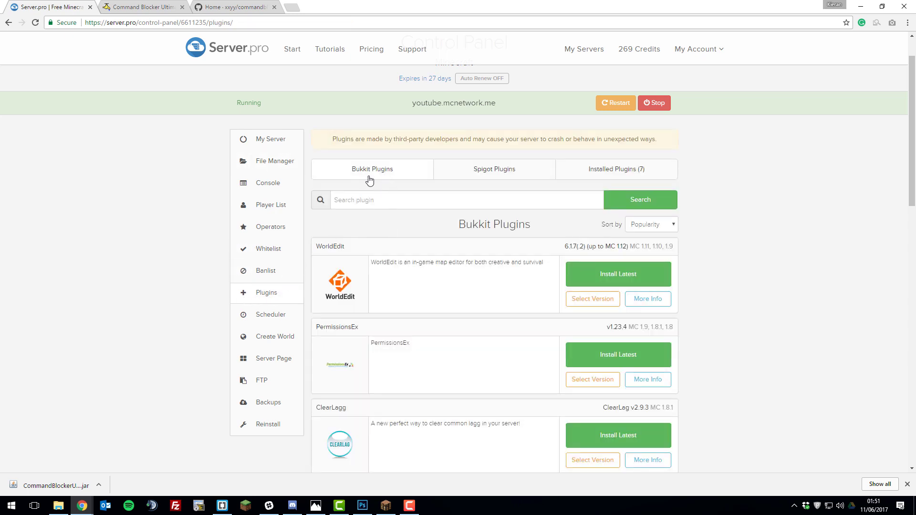
- Install the latest ProtocolLib from the plugin search and restart the server
left_click(368, 198)
type("Pr")
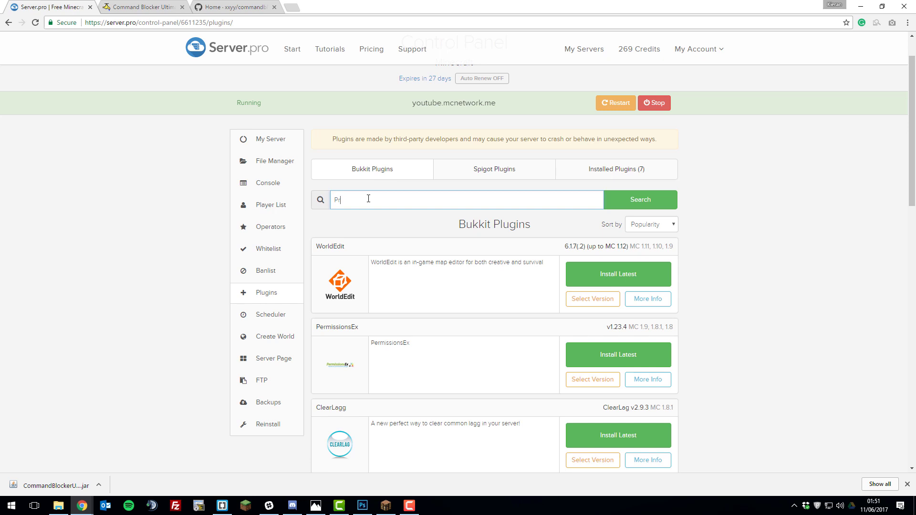
type("otocolLib")
left_click(640, 203)
left_click(623, 271)
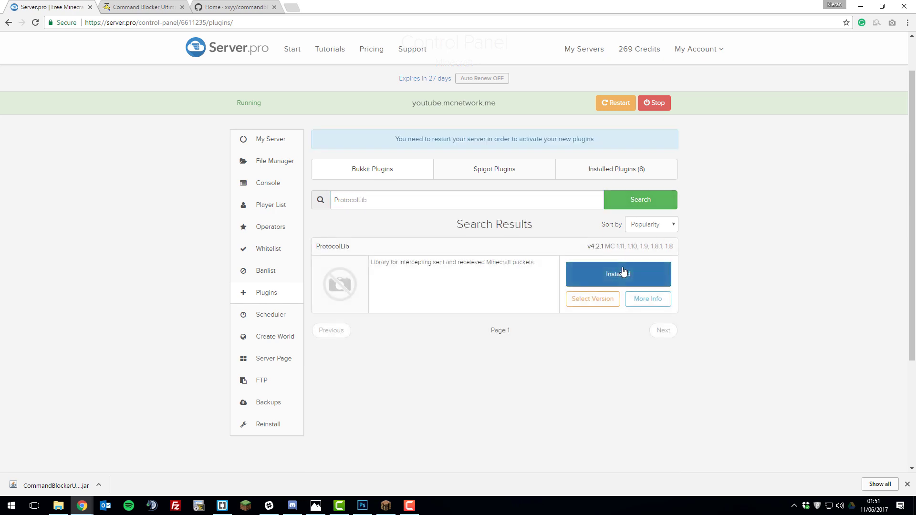
left_click(617, 105)
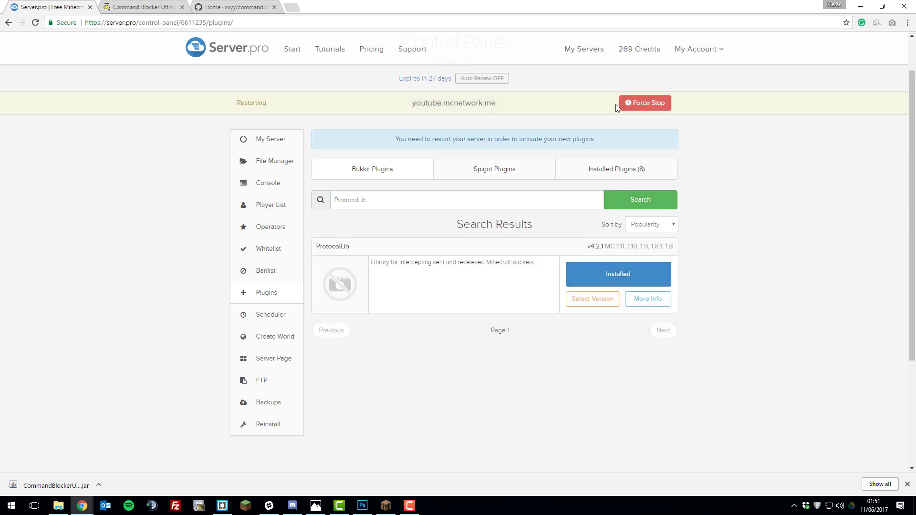
left_click(281, 163)
- Open plugins > CommandBlockerUltimate > config.yml and review its settings, including tab-restrictive-mode (false)
left_click(345, 213)
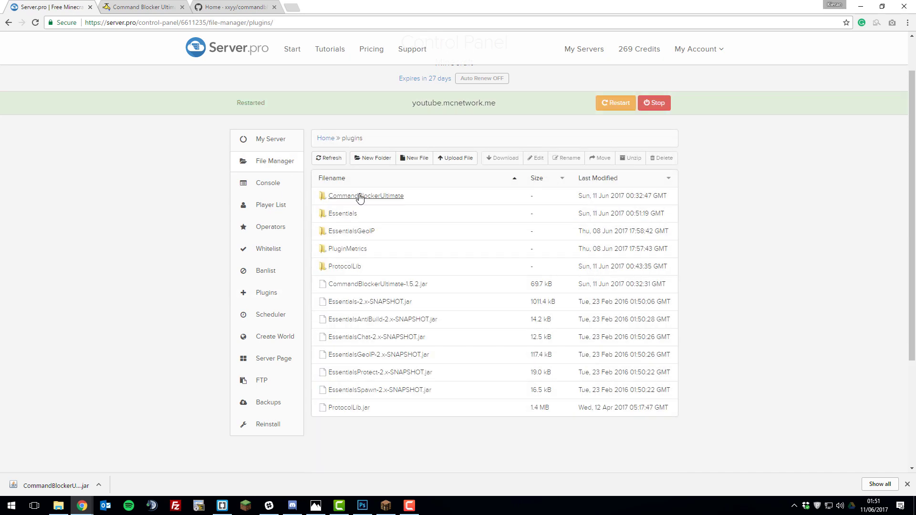
left_click(360, 196)
left_click(347, 199)
scroll(369, 256, "down", 15)
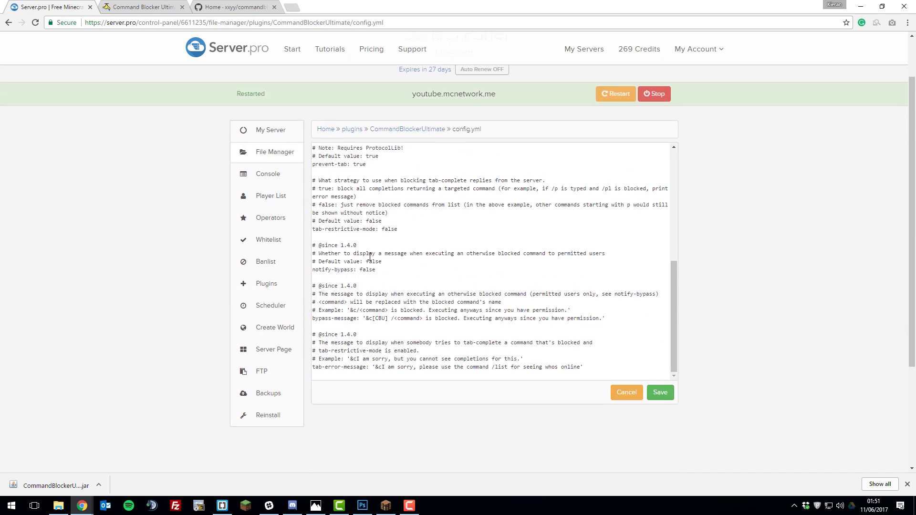
scroll(369, 256, "down", 1)
scroll(413, 261, "up", 1)
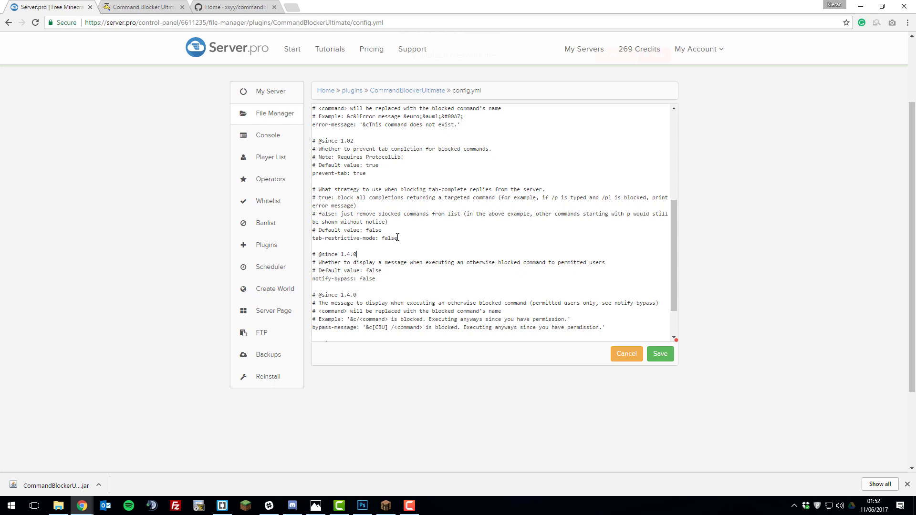
left_click_drag(398, 237, 309, 238)
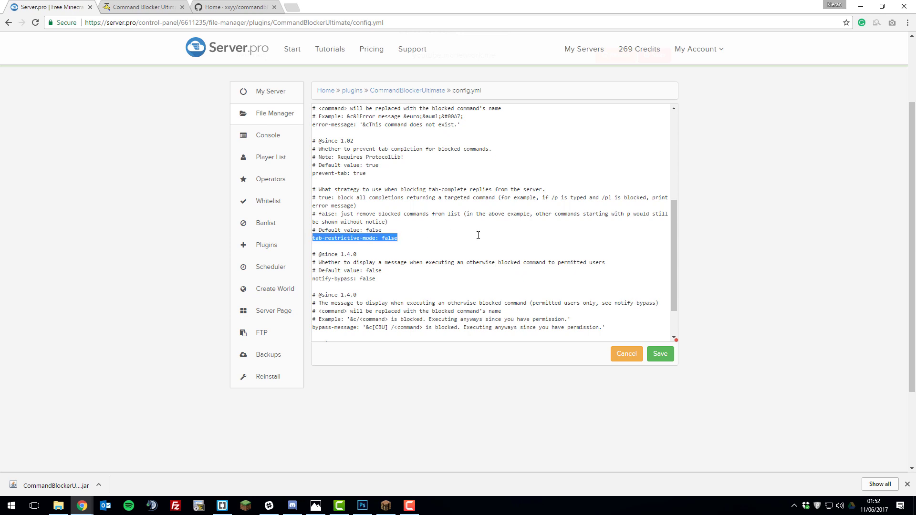
scroll(478, 235, "up", 2)
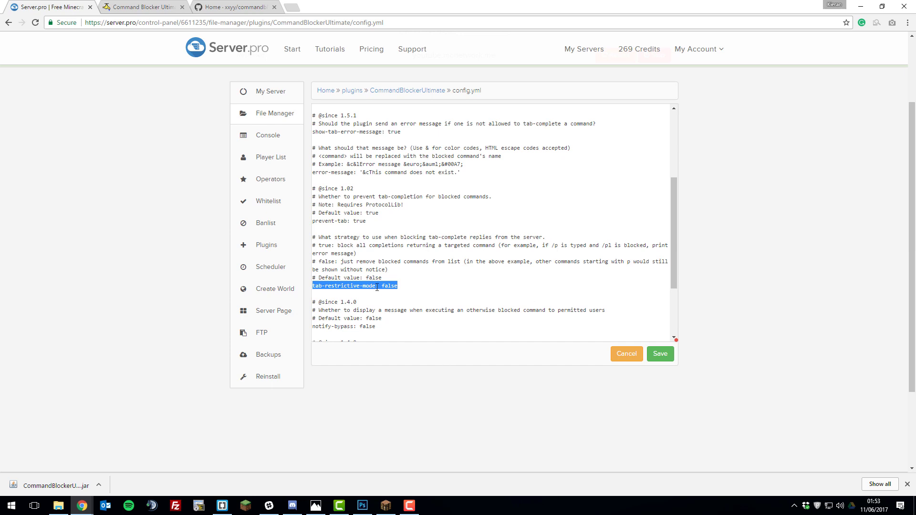
scroll(401, 278, "down", 3)
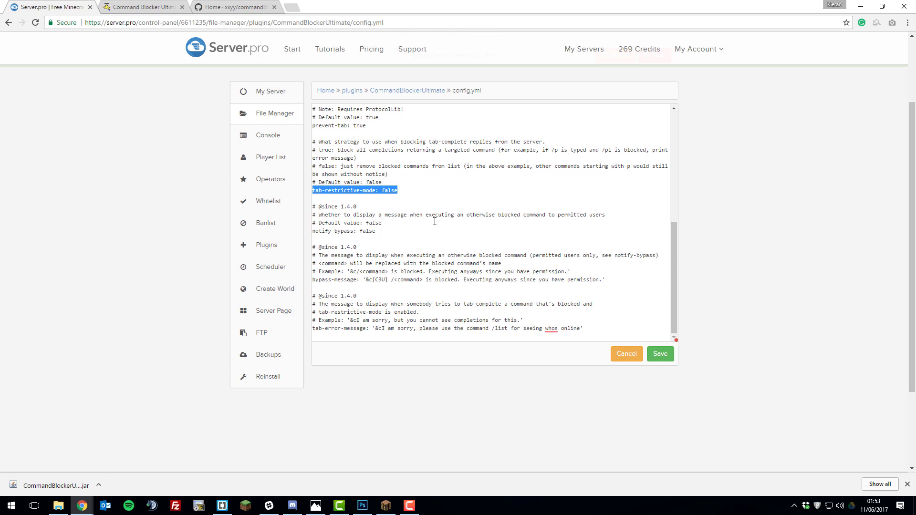
scroll(476, 207, "up", 1)
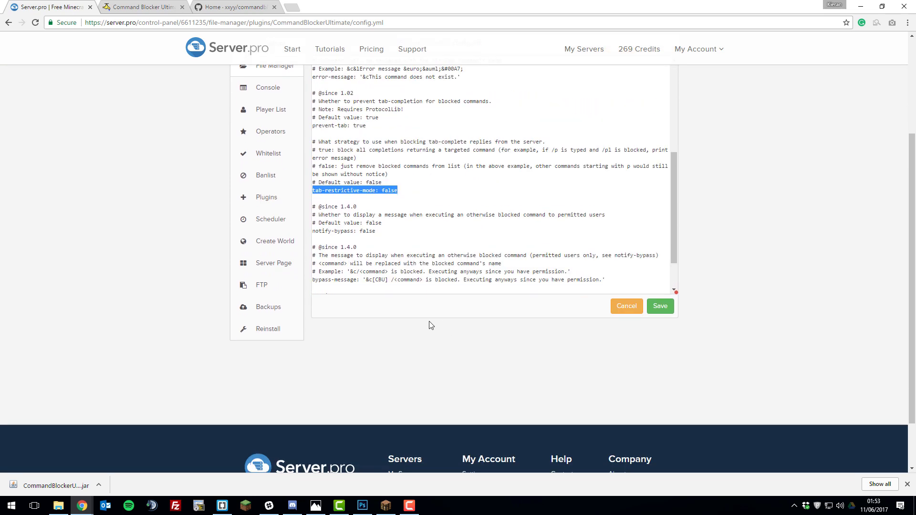
left_click_drag(376, 231, 310, 231)
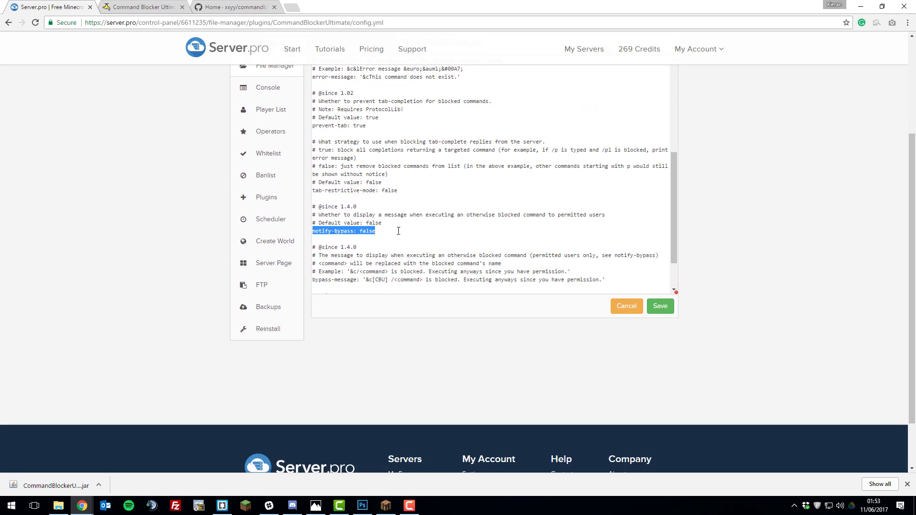
scroll(398, 238, "up", 2)
scroll(401, 205, "up", 1)
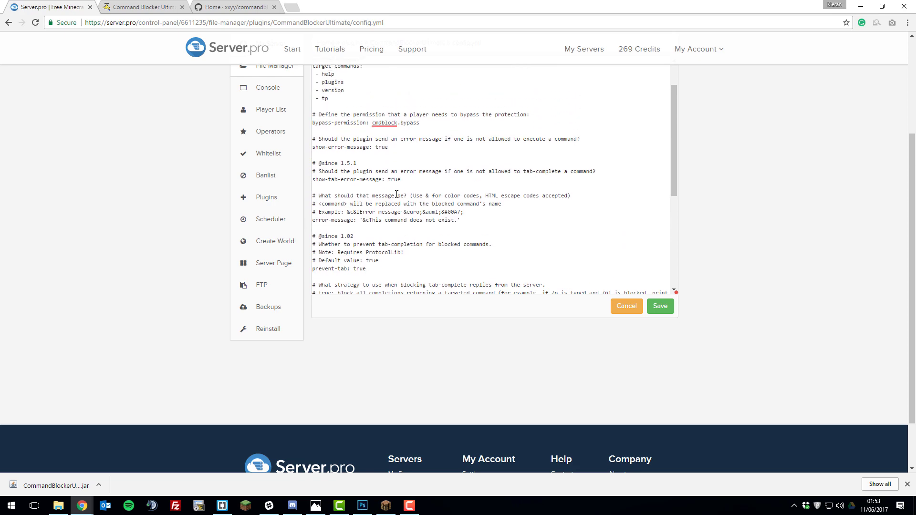
scroll(422, 143, "up", 1)
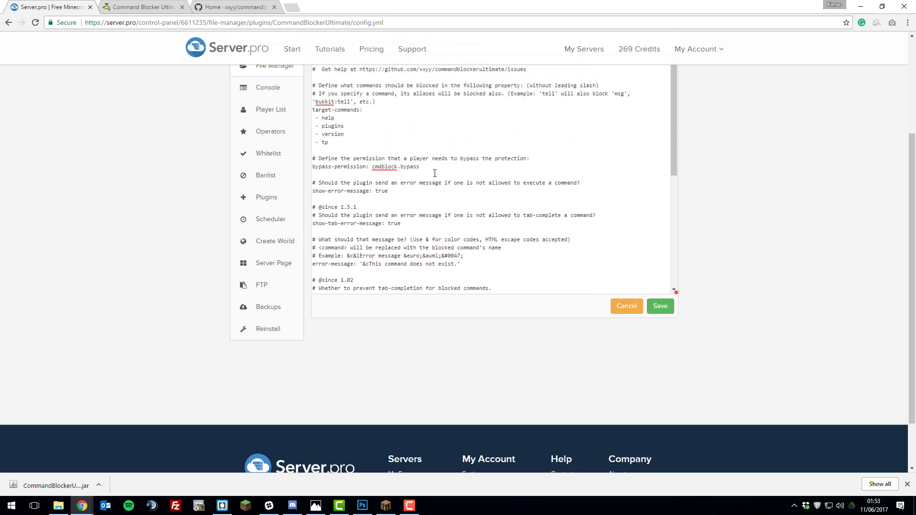
left_click_drag(420, 166, 305, 168)
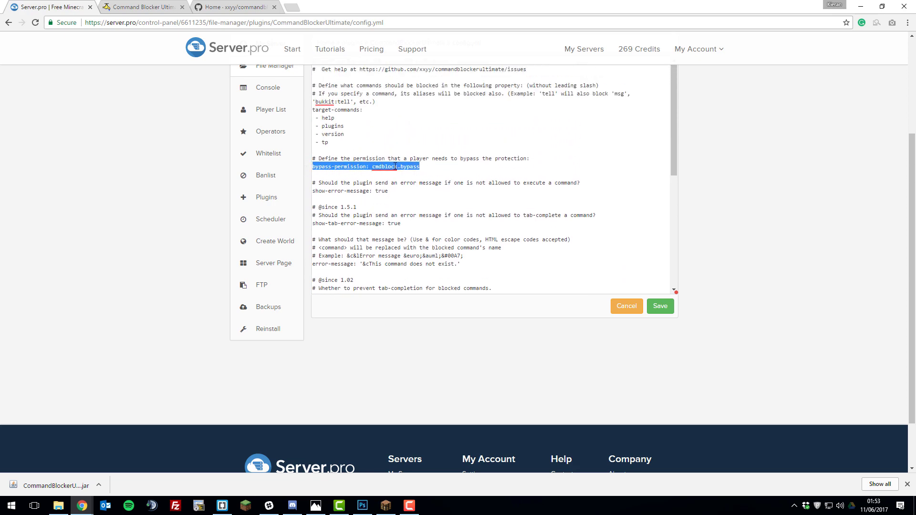
scroll(393, 169, "down", 5)
left_click_drag(383, 178, 304, 180)
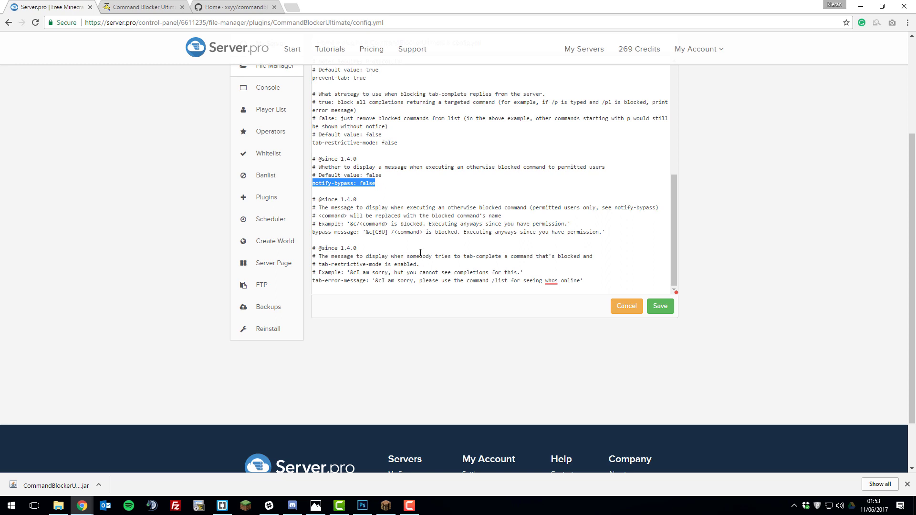
left_click_drag(604, 232, 366, 232)
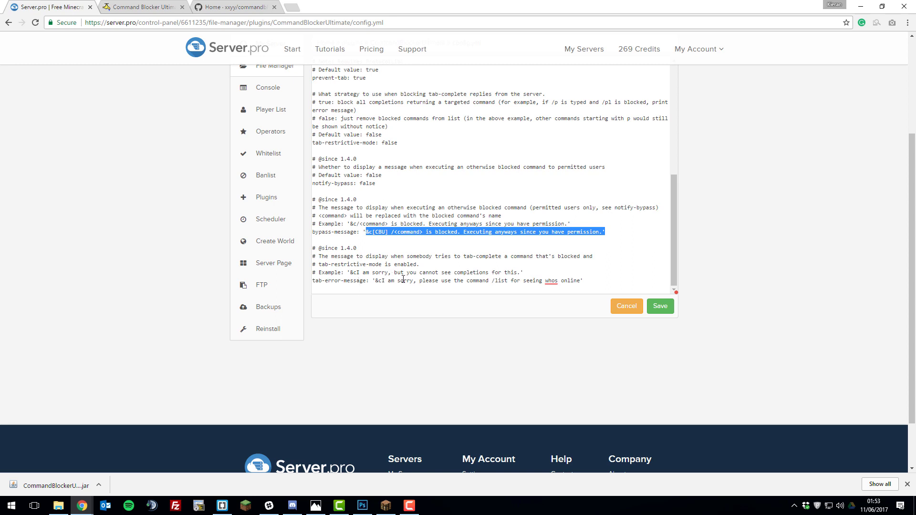
- Change the tab-error-message to 'I am sorry, you can't use tab autocomplete'
left_click_drag(579, 280, 419, 282)
key("BackSpace")
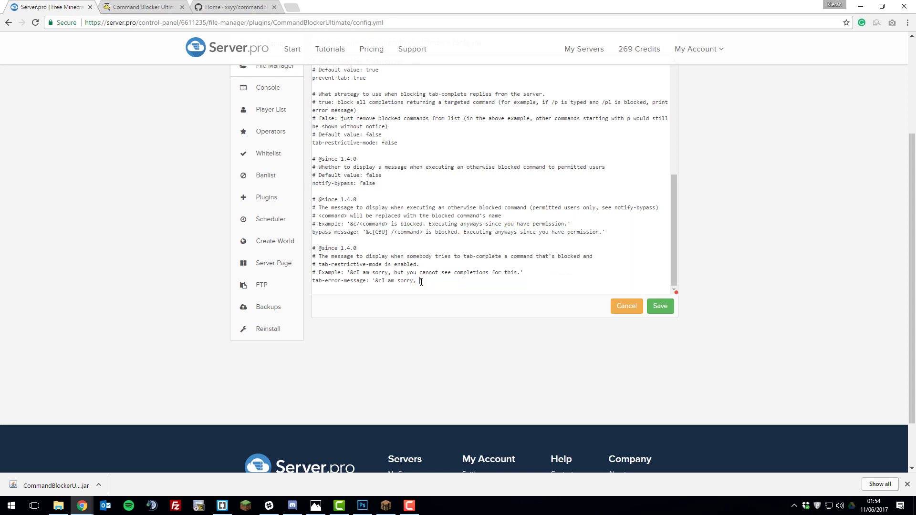
type("you can't u")
key("BackSpace")
type("t use tab autocomplete")
- Save config.yml and restart the server to apply the new settings
scroll(500, 242, "up", 5)
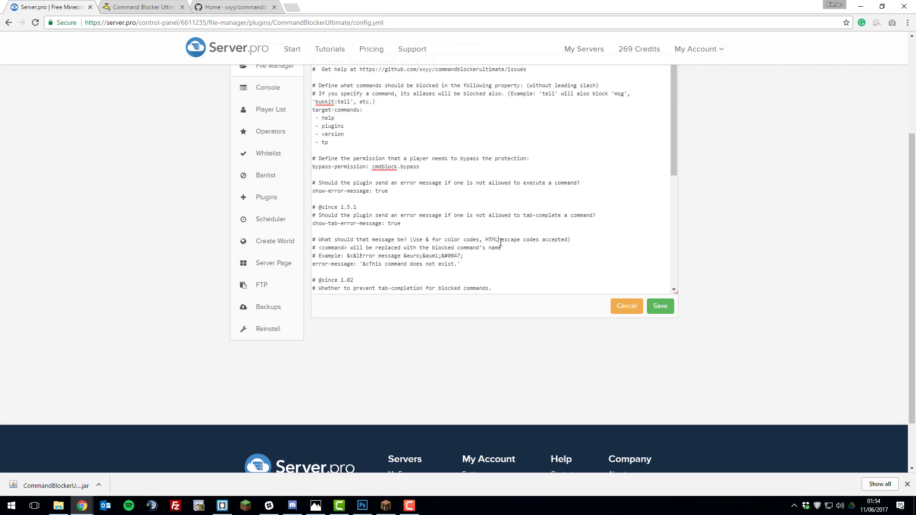
scroll(500, 242, "up", 2)
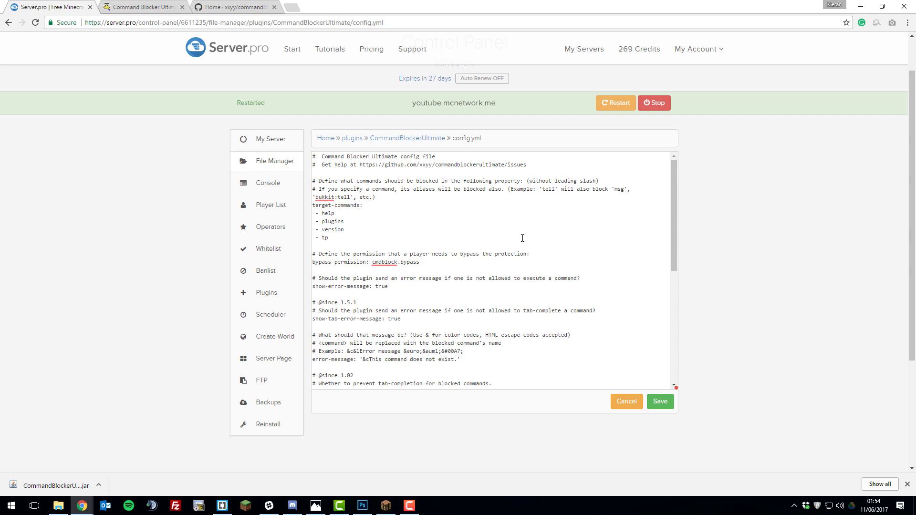
scroll(507, 288, "down", 2)
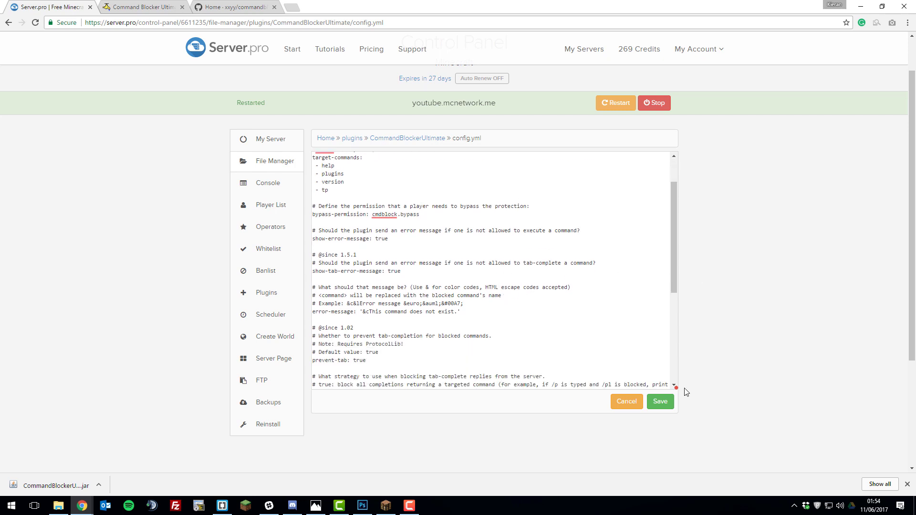
left_click(659, 403)
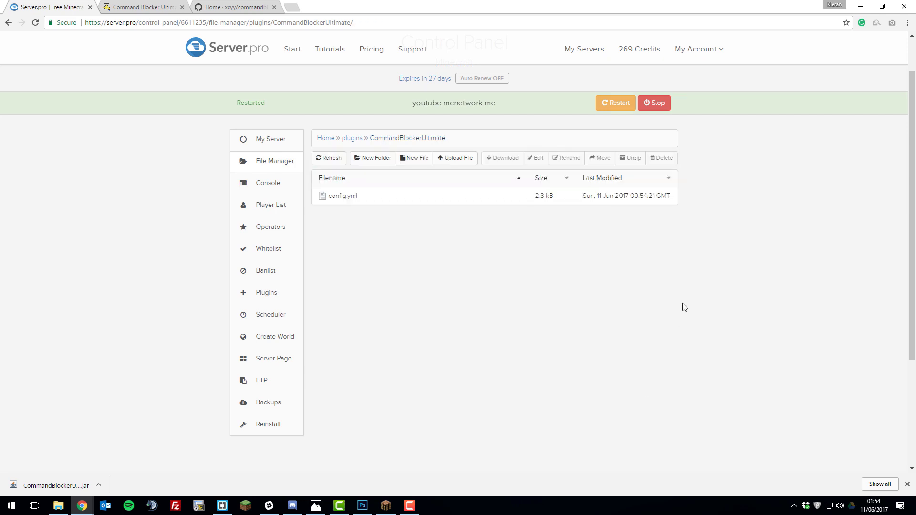
left_click(603, 106)
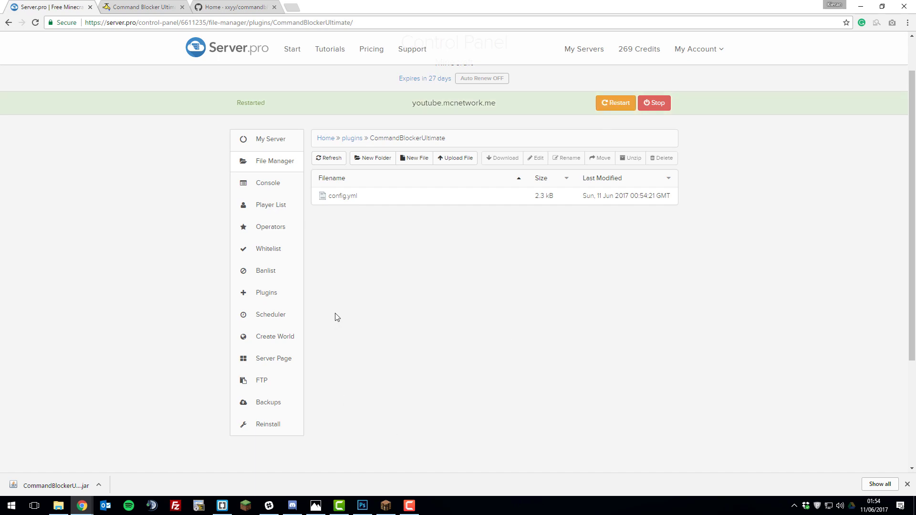
- In Minecraft, send /pl in chat to confirm it is blocked
key("alt+Tab")
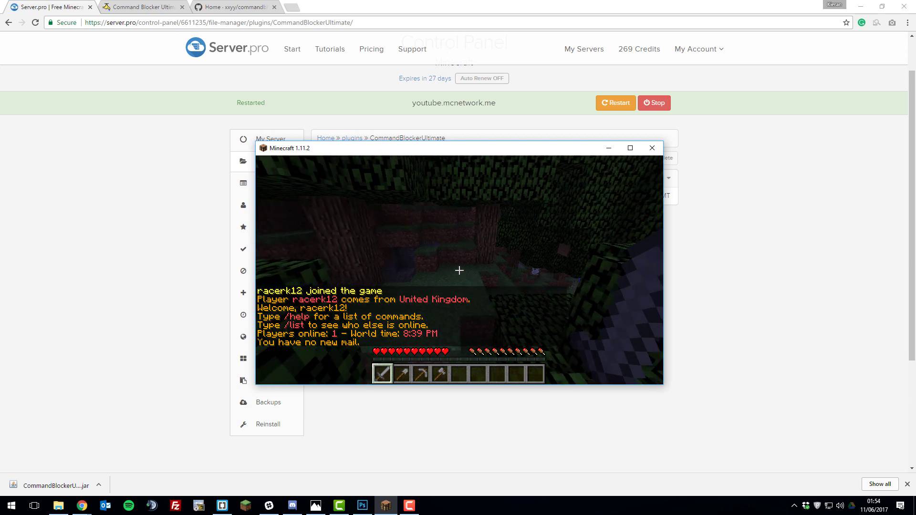
key("t")
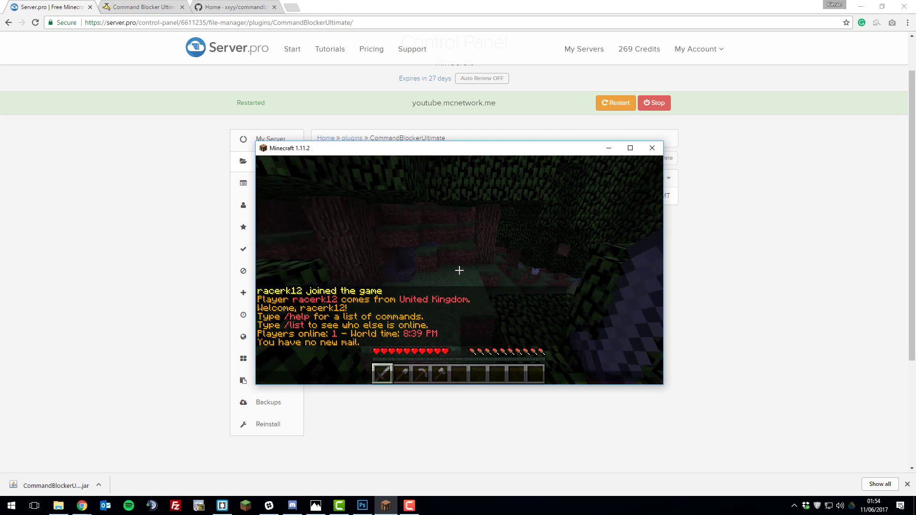
type("/pl")
key("Return")
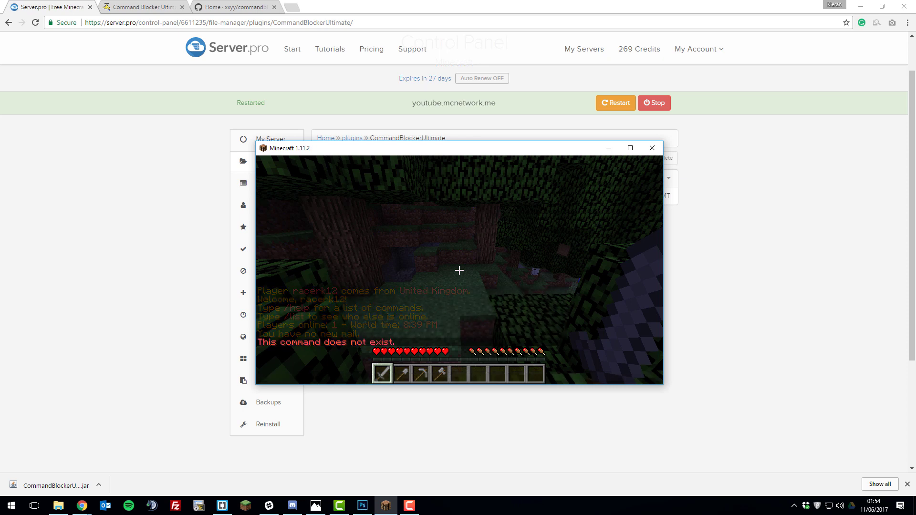
- Try the /tp teleport command in chat, then close the chat
key("t")
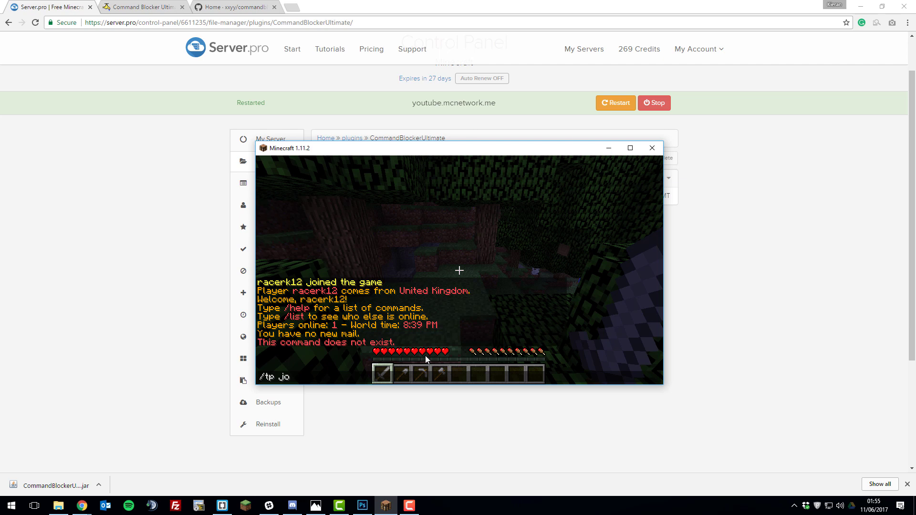
key("Tab")
key("Tab")
key("Tab")
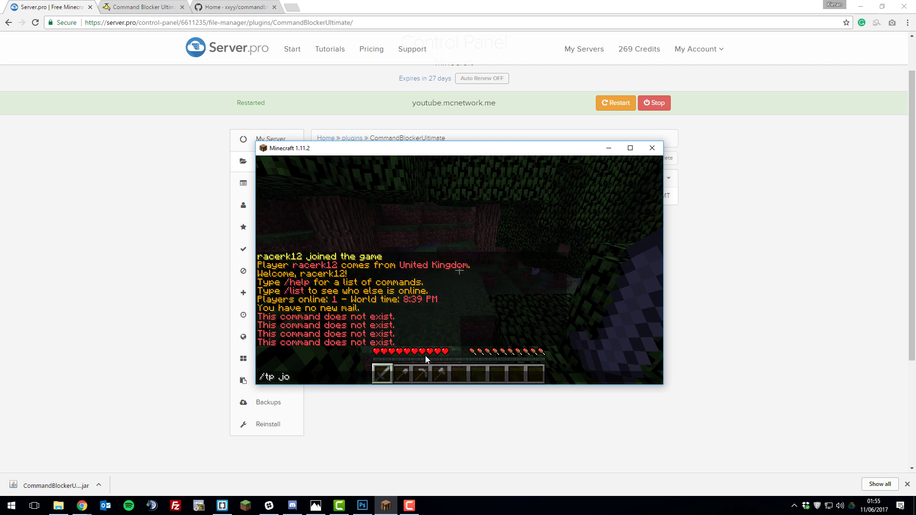
key("Escape")
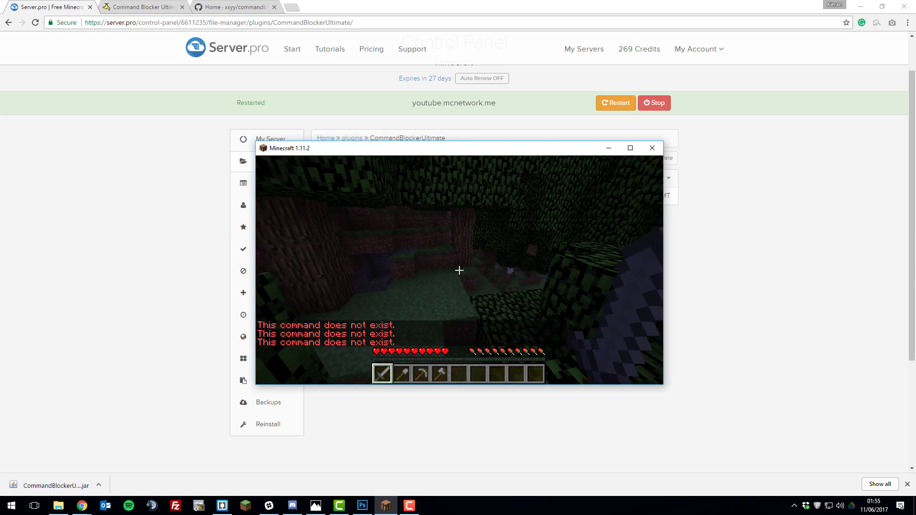